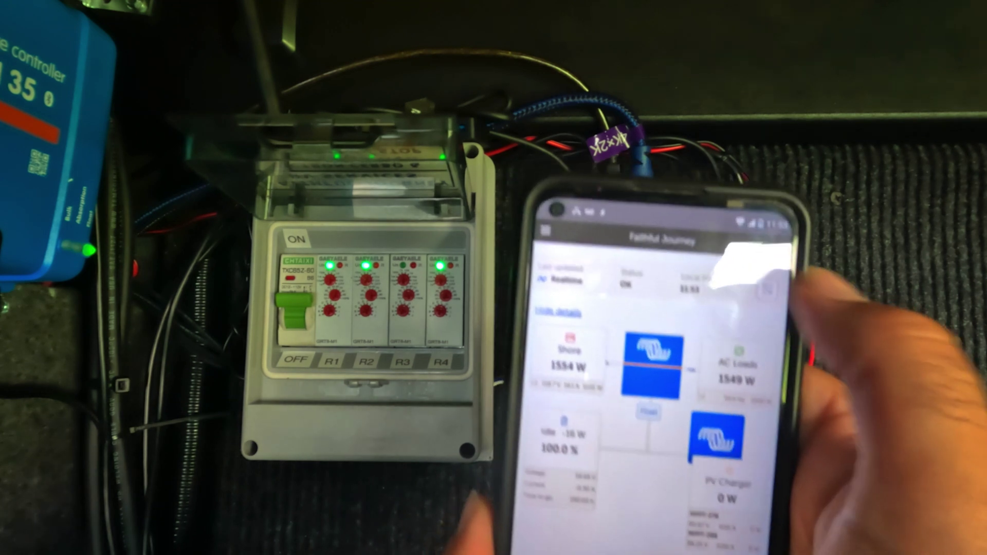
Step: Bring up the generator controls to manually start Generator 0 with autostart on
click(797, 287)
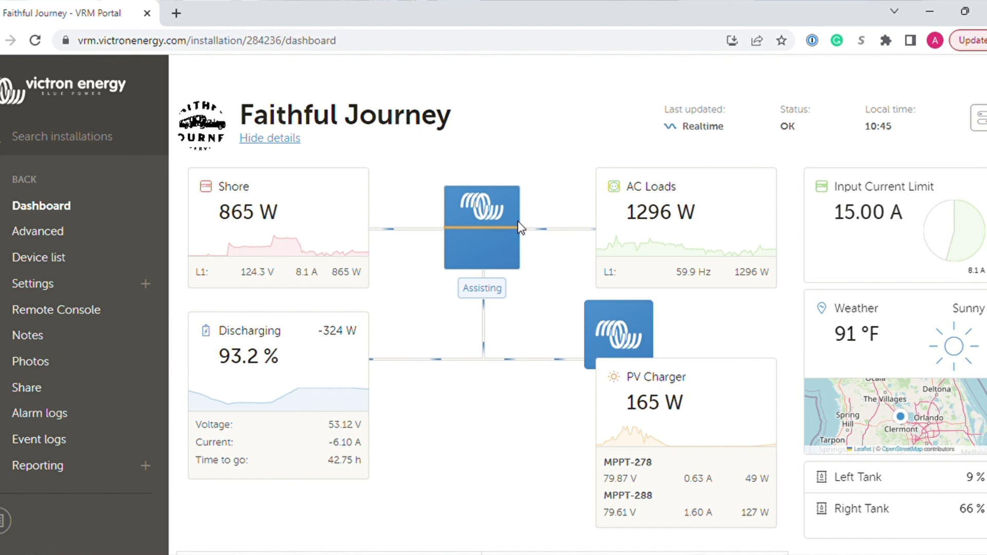
Step: Open the Remote Console for the Faithful Journey installation from the sidebar
scroll(520, 227, down, 1)
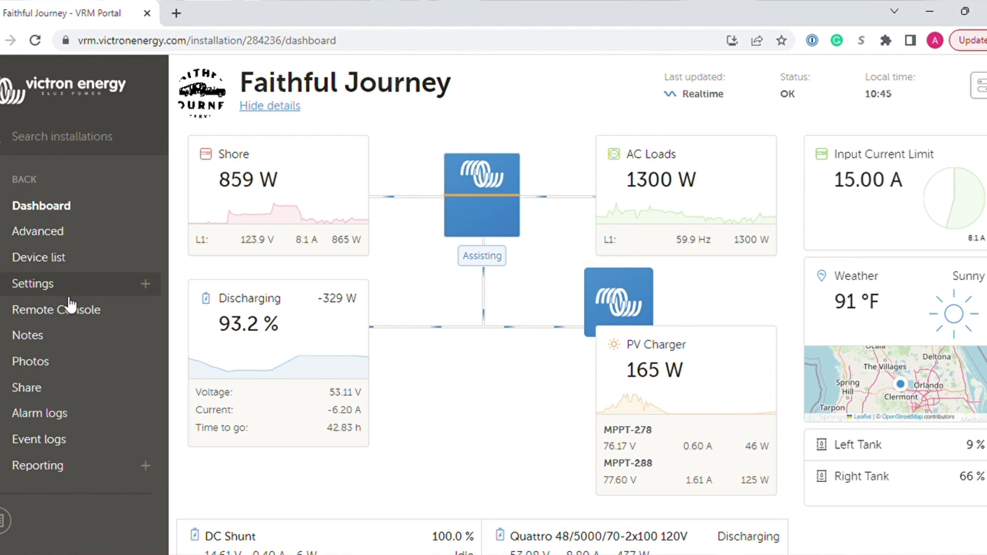
click(46, 311)
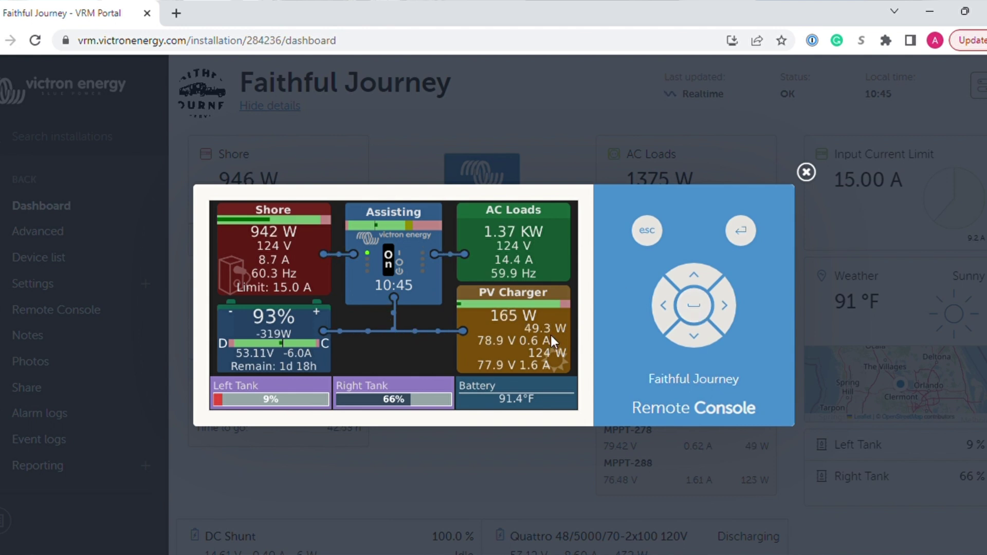
Step: Open the console's Settings menu and go down the list to the Relay page
click(699, 304)
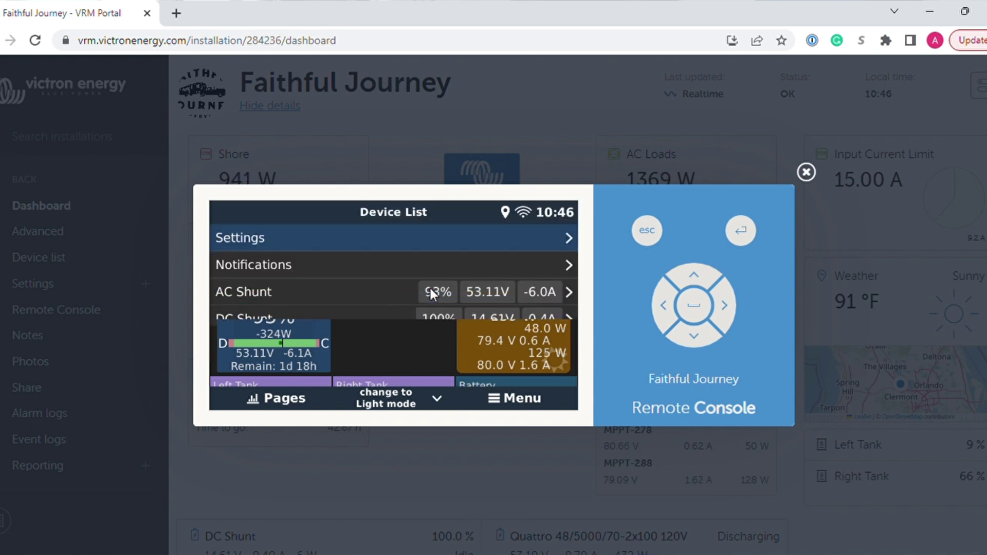
click(355, 237)
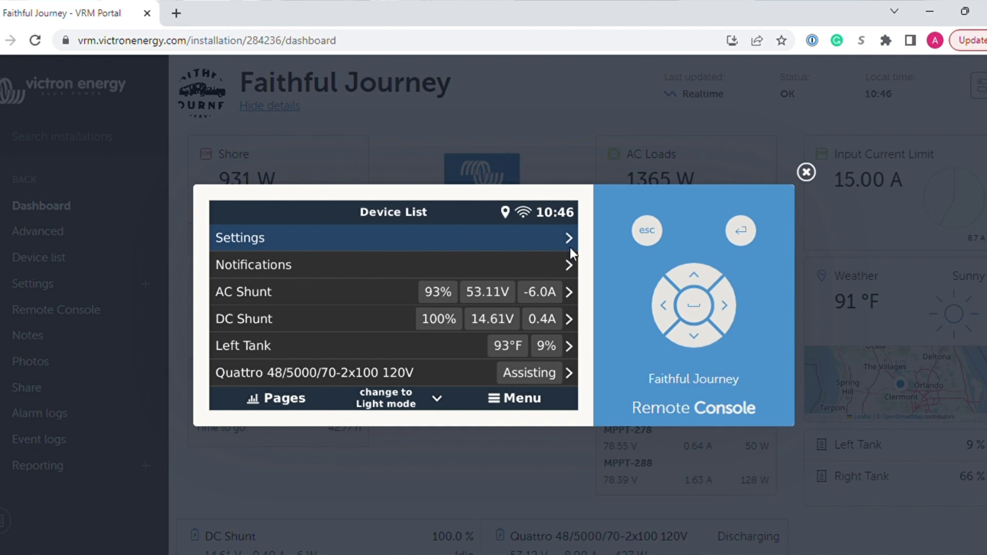
click(694, 340)
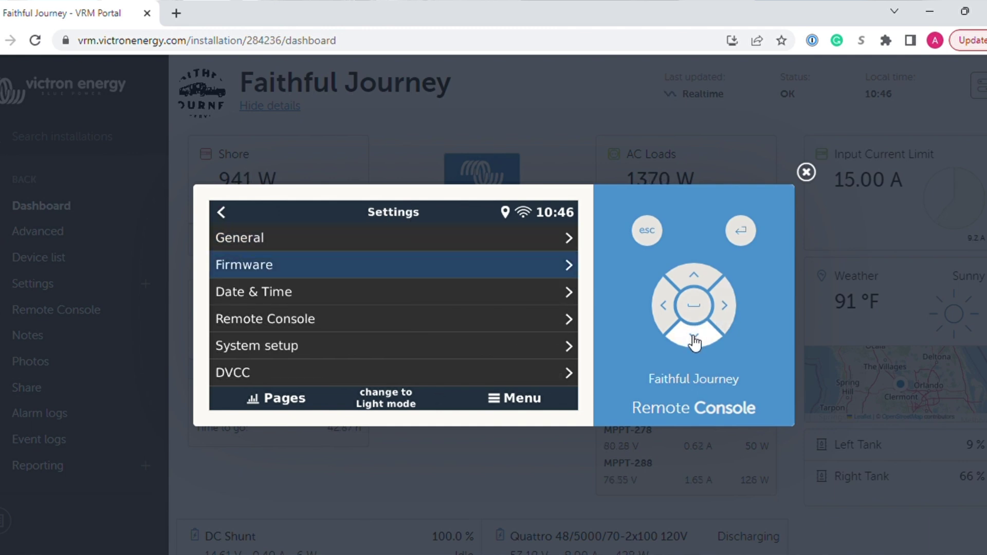
click(694, 339)
click(694, 339)
click(694, 339)
click(694, 339)
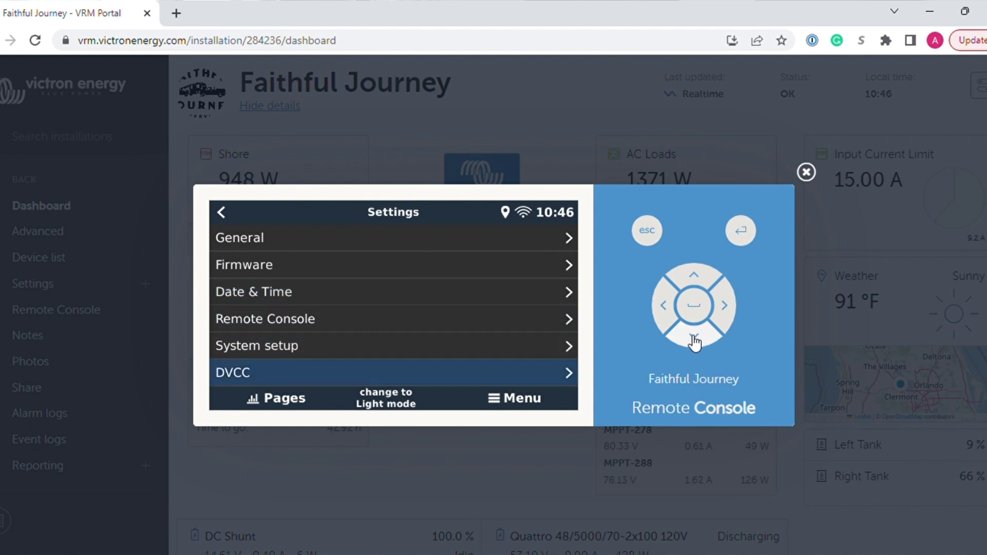
click(694, 339)
click(694, 340)
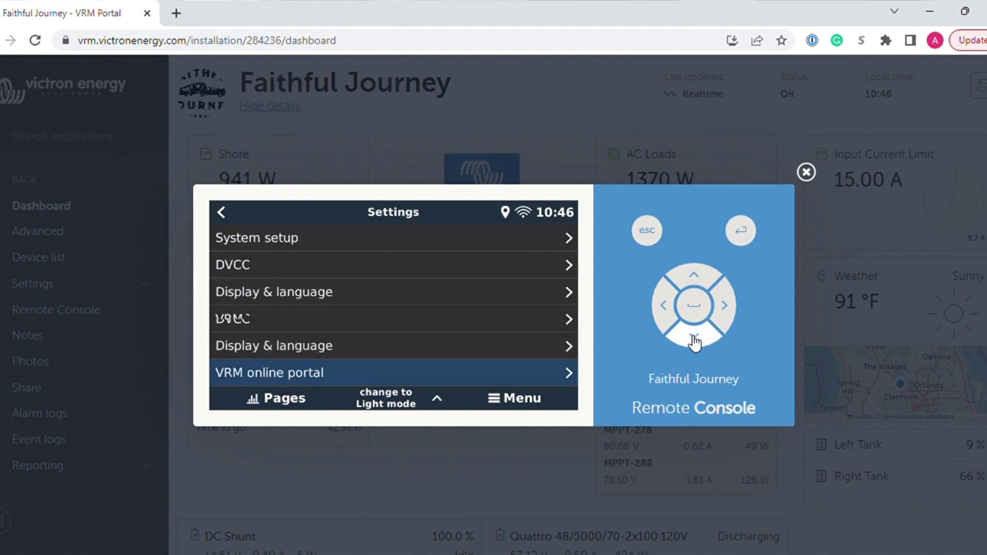
click(694, 339)
click(694, 339)
click(694, 339)
click(693, 339)
click(694, 339)
click(694, 339)
click(694, 340)
click(694, 339)
click(694, 339)
click(694, 339)
click(694, 339)
click(694, 340)
click(694, 339)
click(694, 340)
click(694, 339)
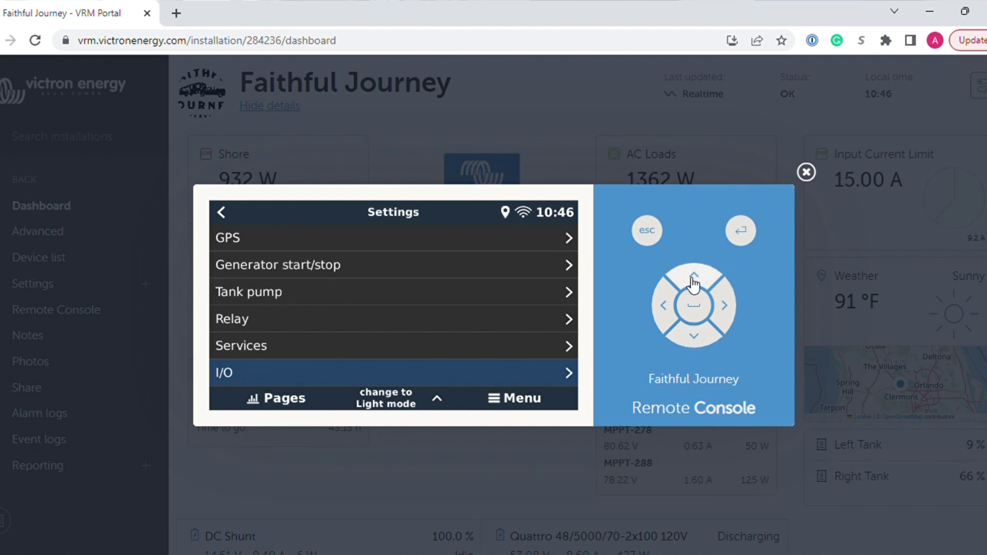
click(693, 280)
click(692, 280)
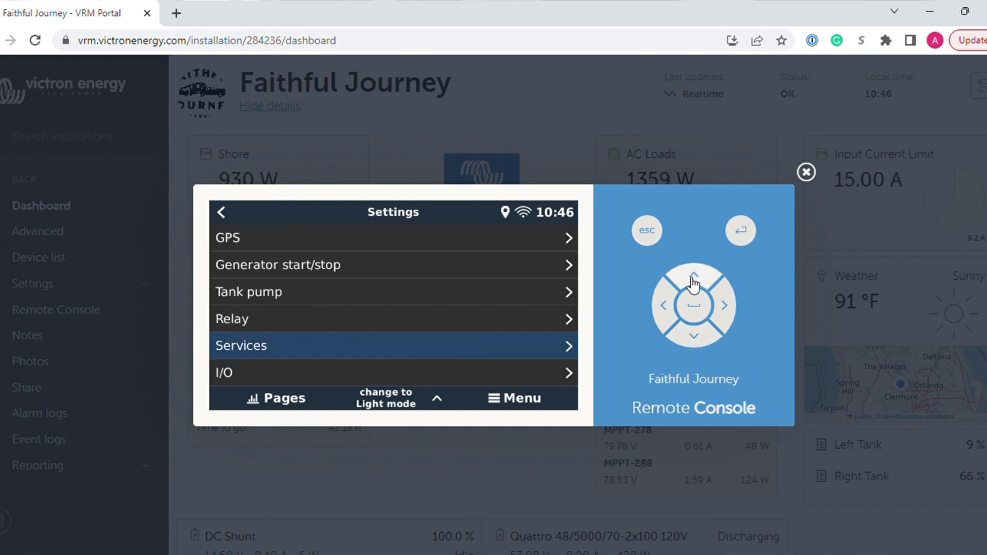
click(704, 314)
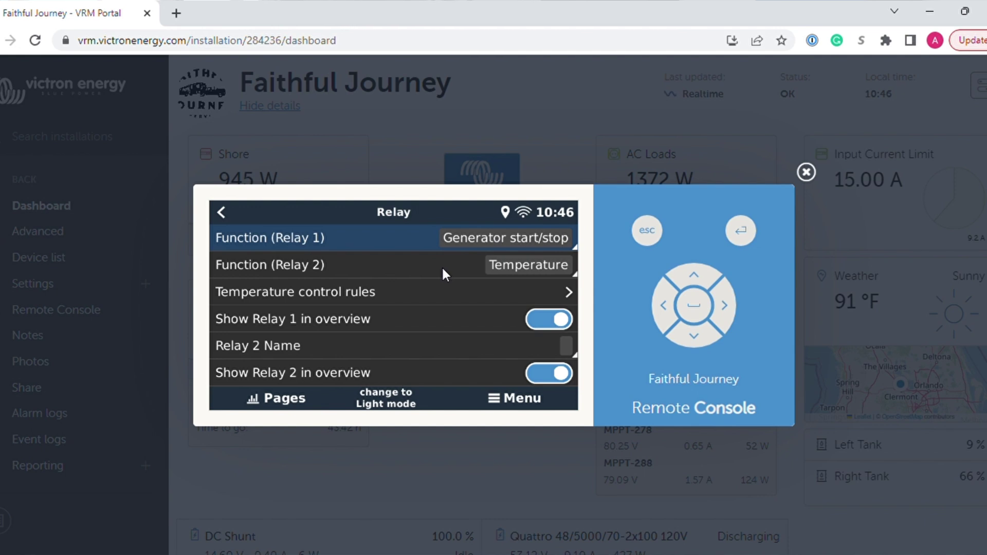
Step: Keep Generator start/stop as Relay 1's function, confirm it, and return to Settings
click(470, 238)
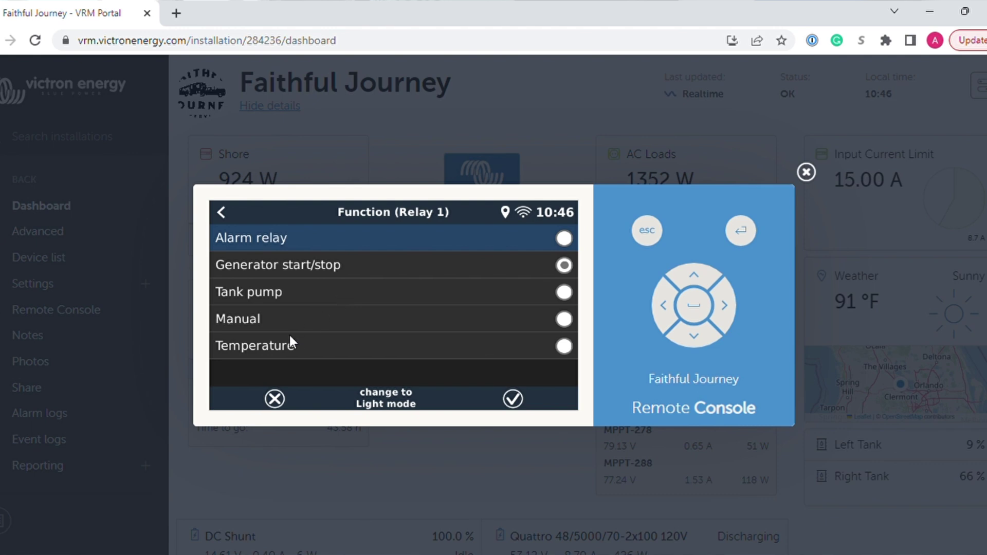
click(532, 260)
click(512, 398)
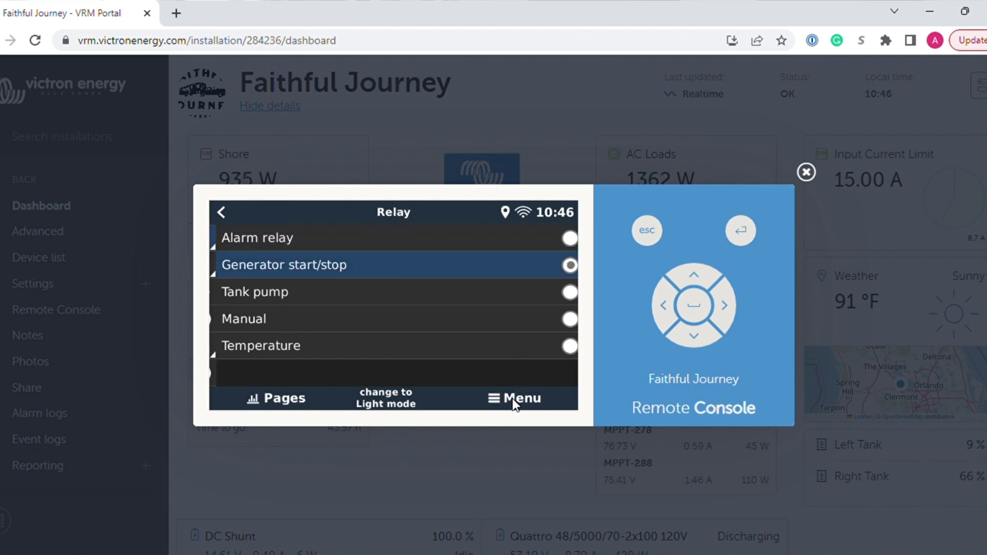
click(220, 211)
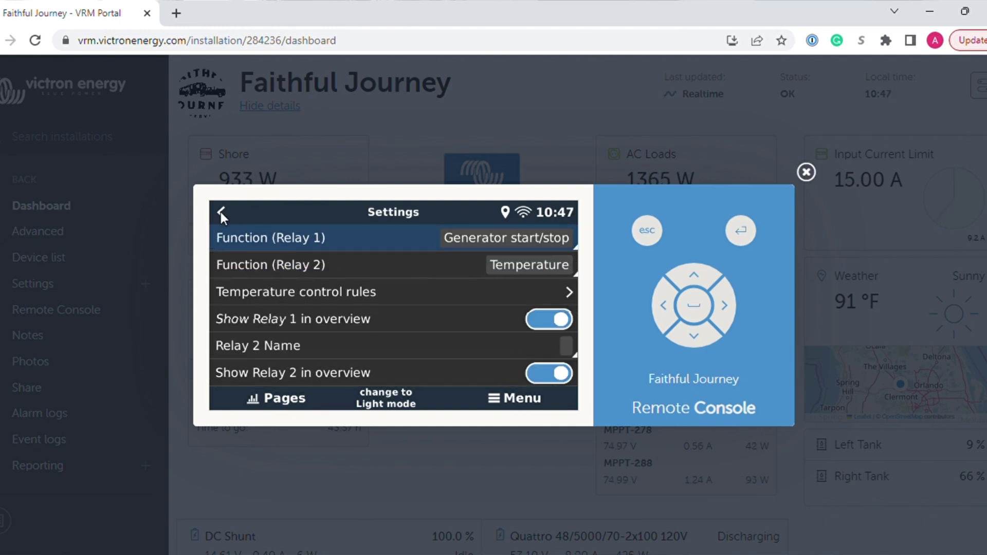
Step: Open the Generator start/stop page and go past its status rows into its settings
click(693, 277)
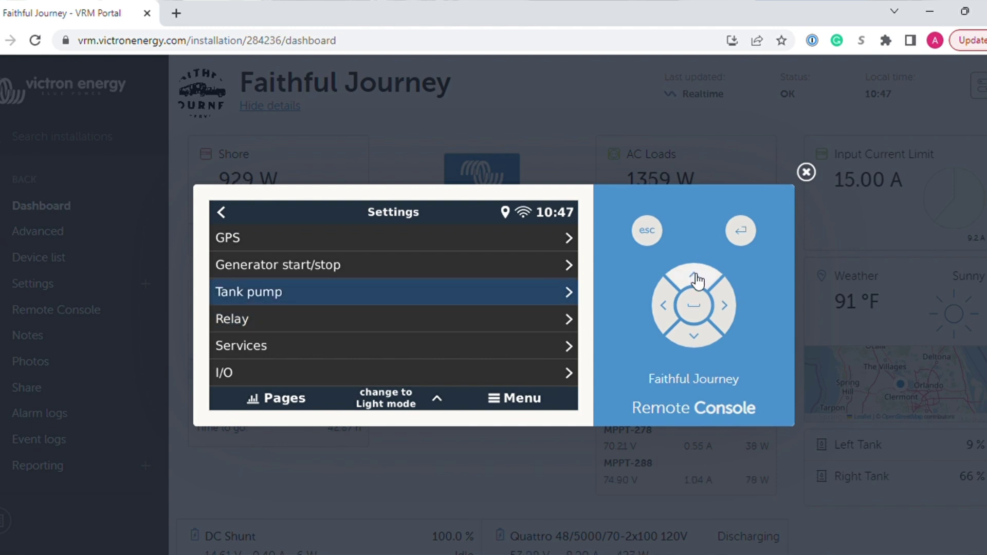
click(695, 279)
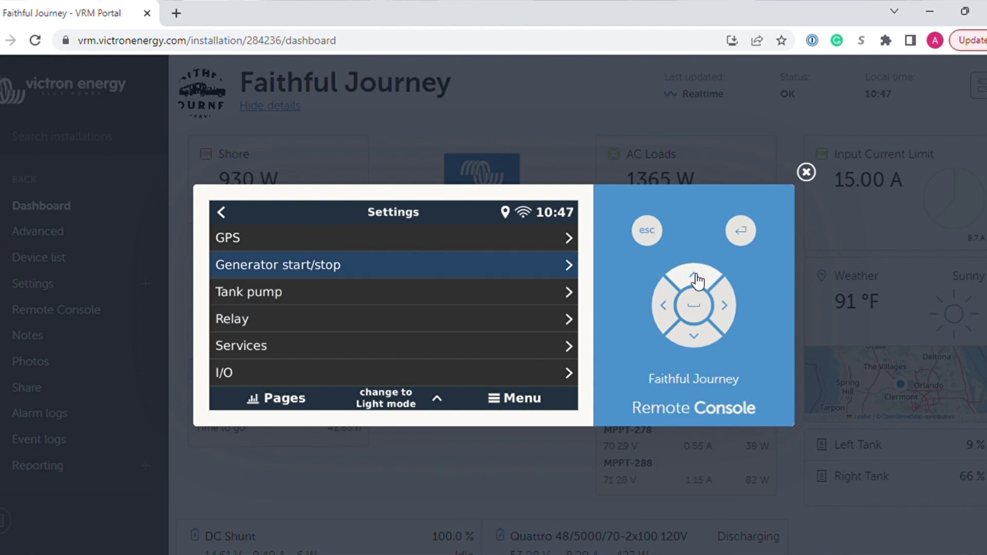
click(695, 309)
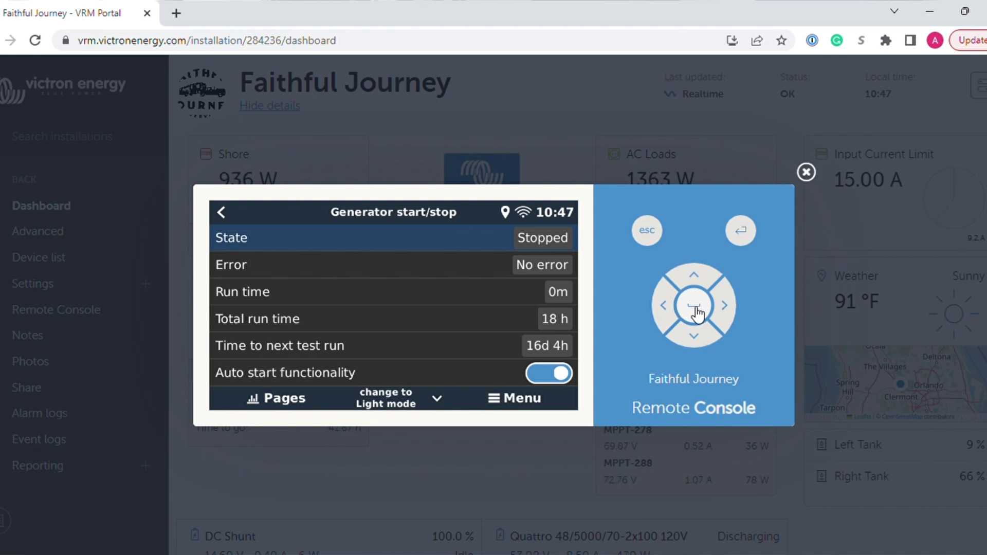
click(694, 336)
click(694, 336)
click(693, 337)
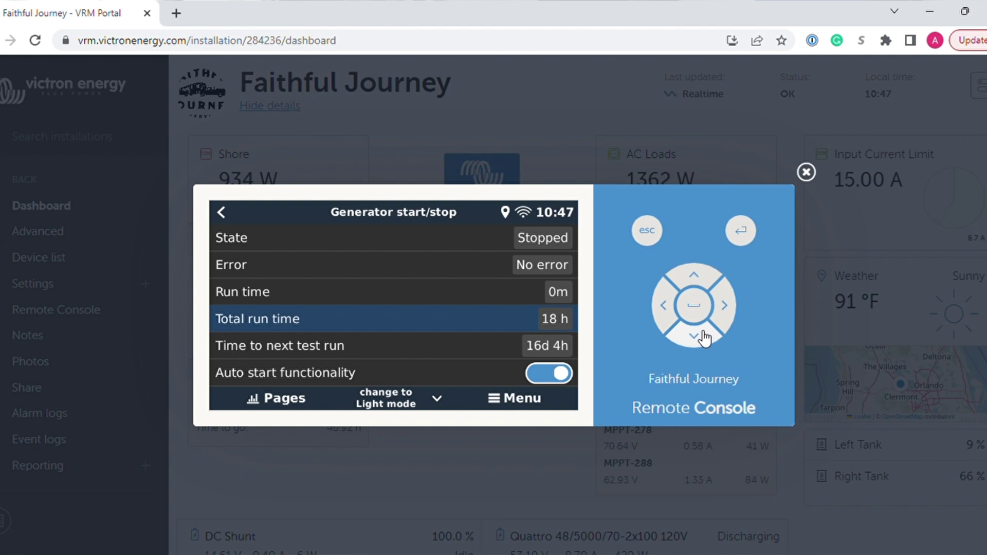
click(694, 335)
click(694, 335)
click(703, 335)
click(704, 335)
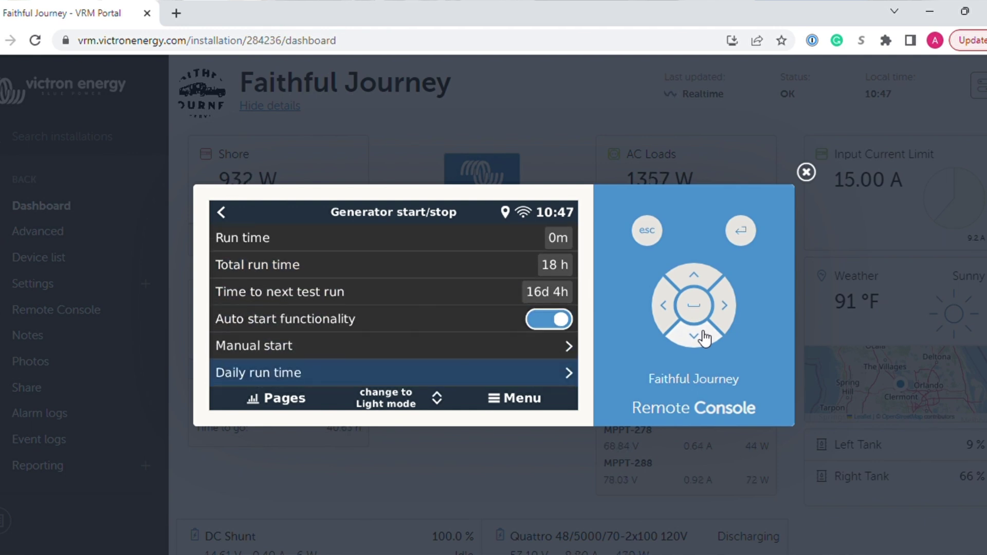
click(699, 334)
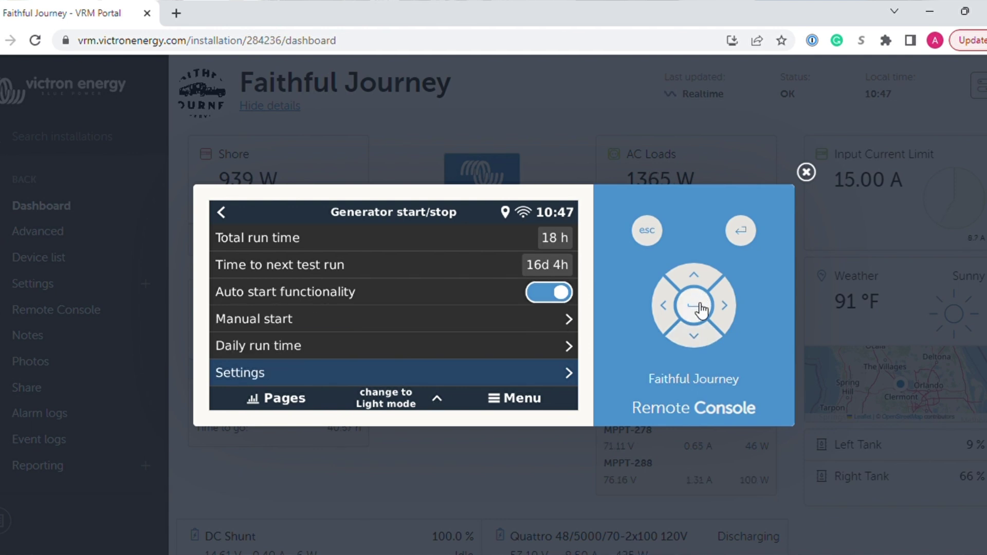
click(699, 308)
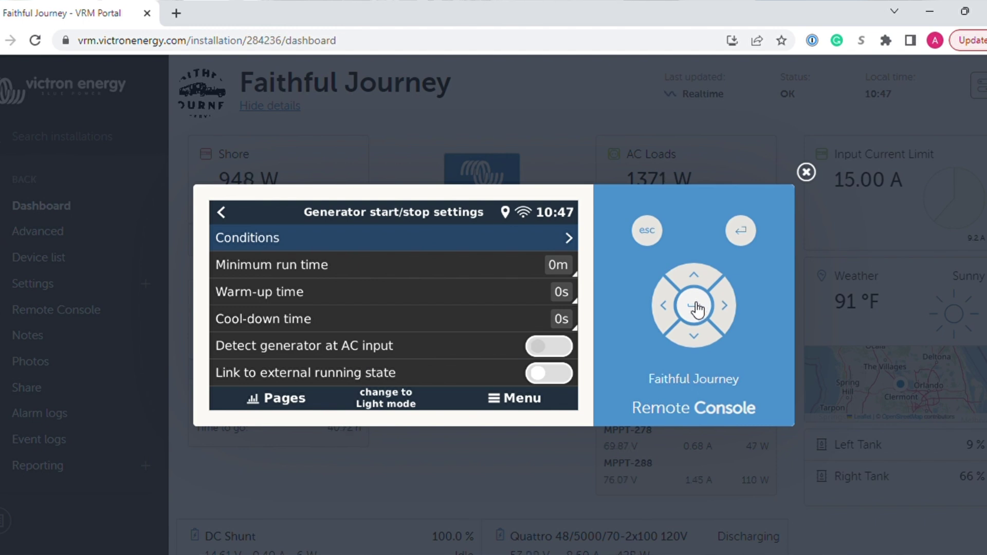
Step: Open the start Conditions page and step through each condition down to Periodic run
click(698, 309)
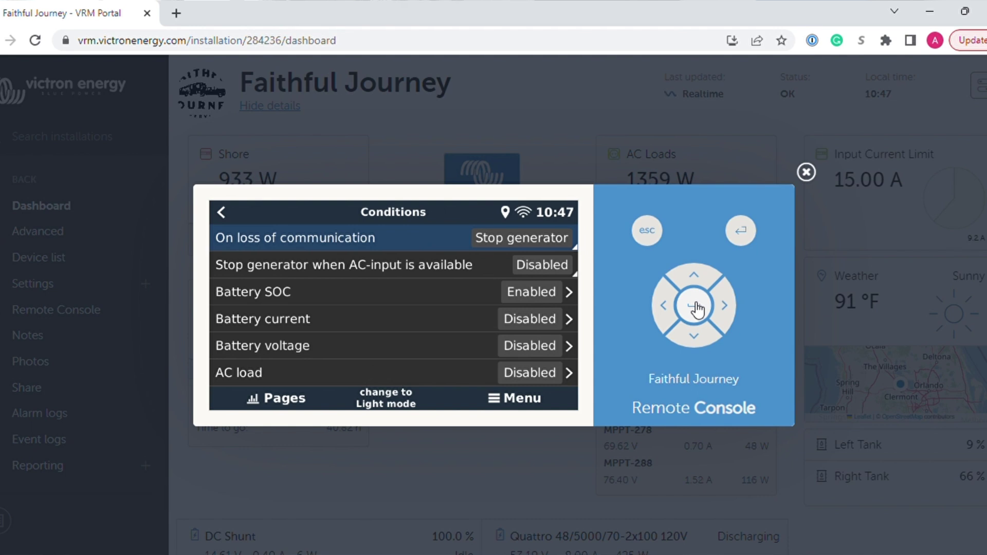
click(697, 339)
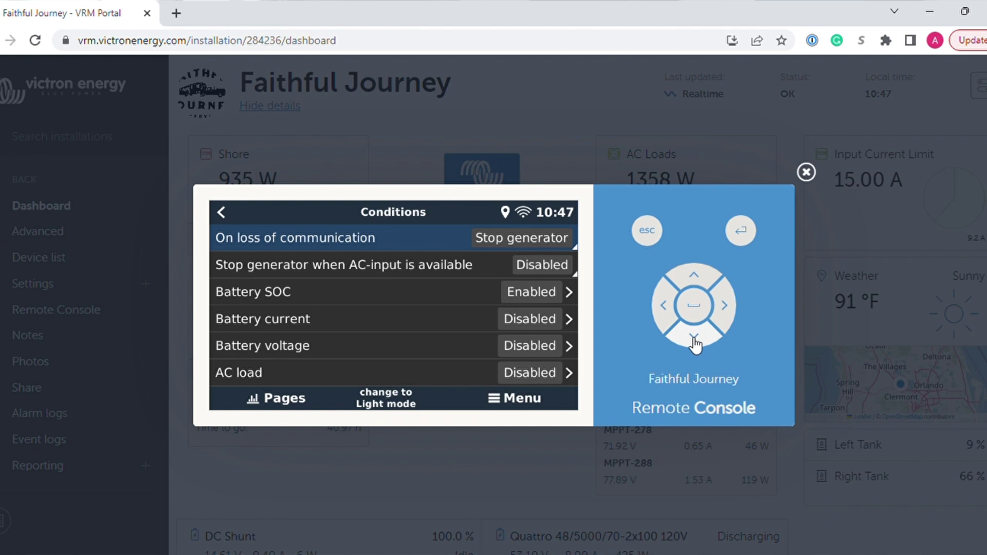
click(695, 340)
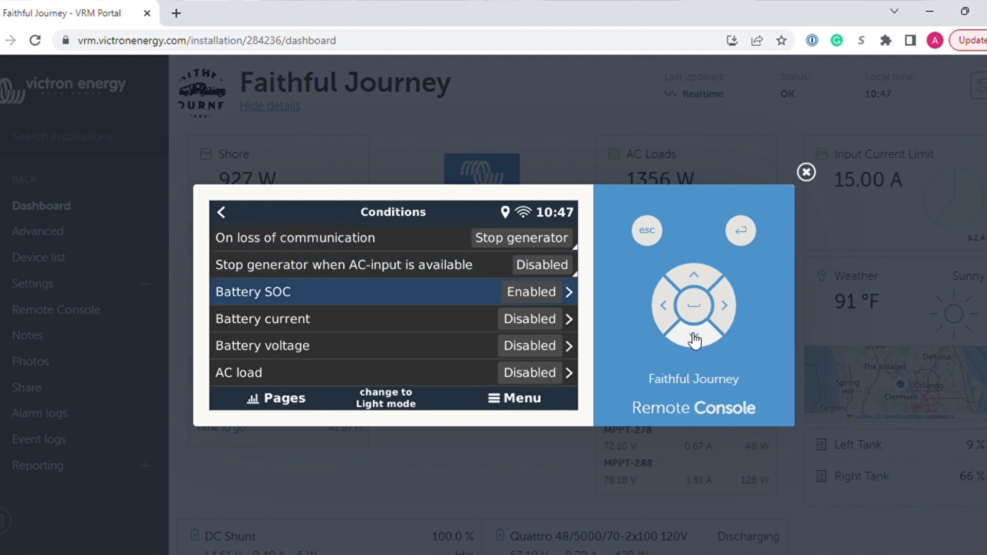
click(695, 341)
click(695, 340)
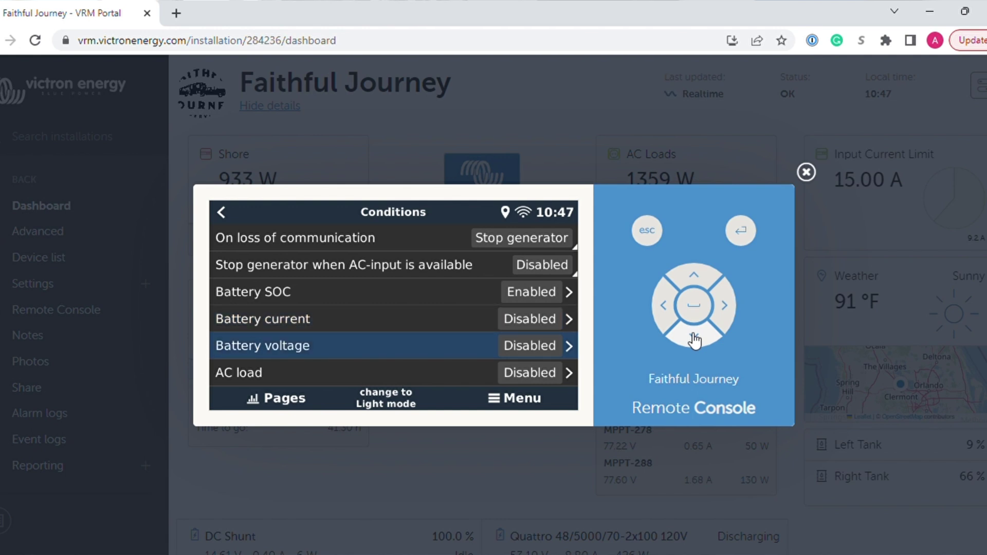
click(695, 340)
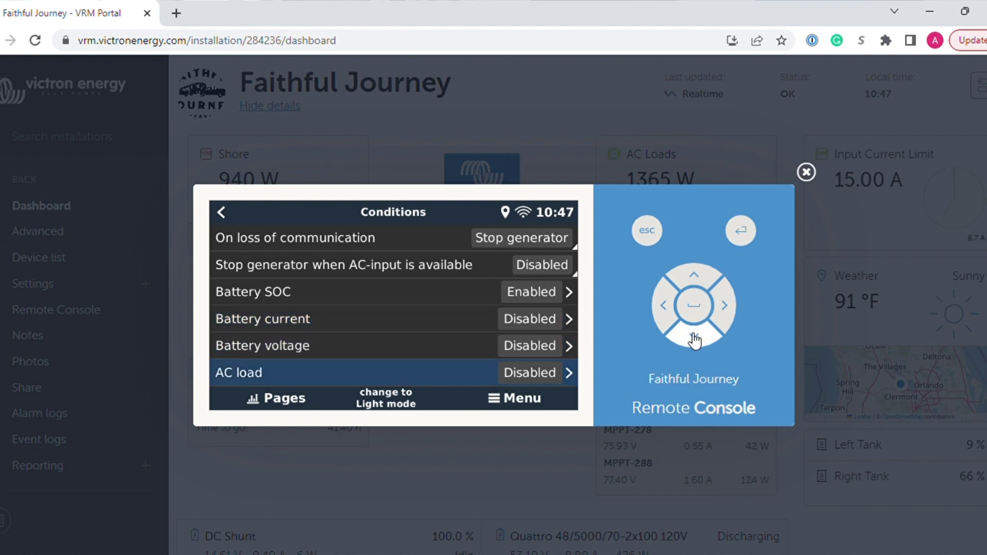
click(694, 341)
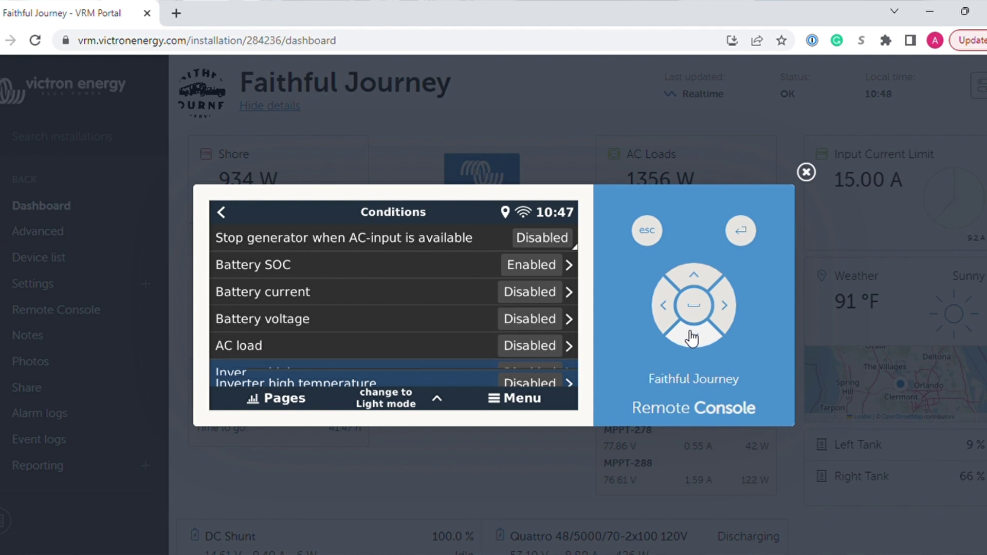
click(692, 338)
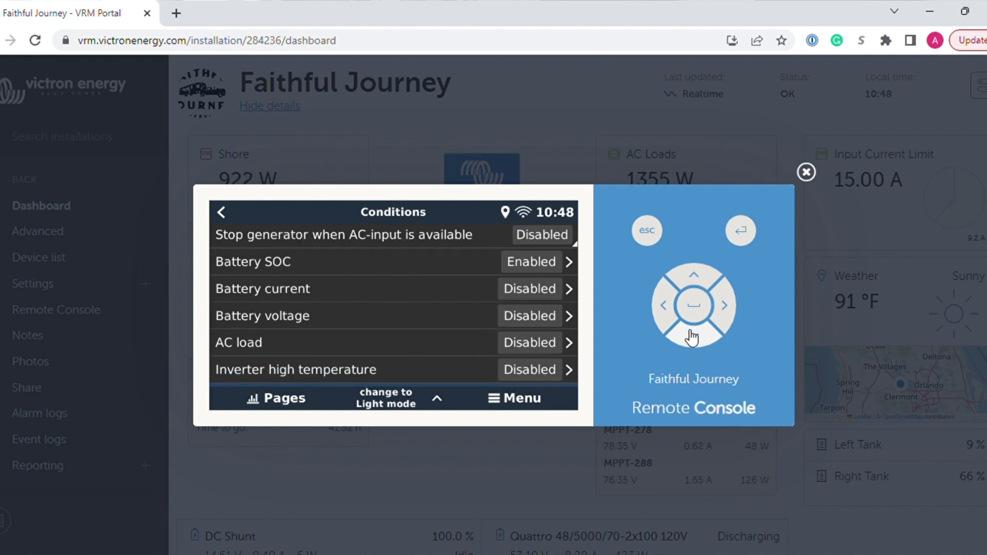
click(693, 338)
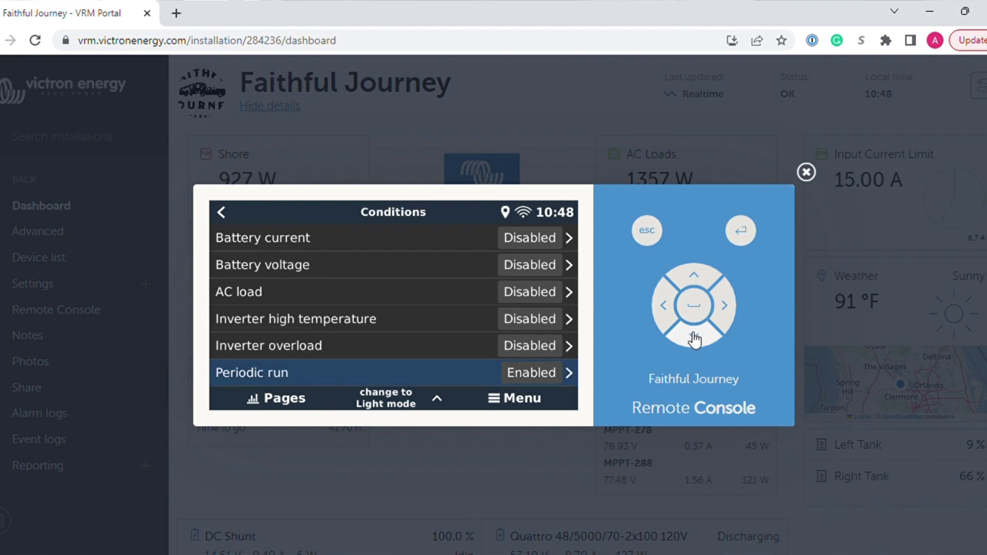
Step: Step back up the conditions list to the Battery SOC condition
click(702, 277)
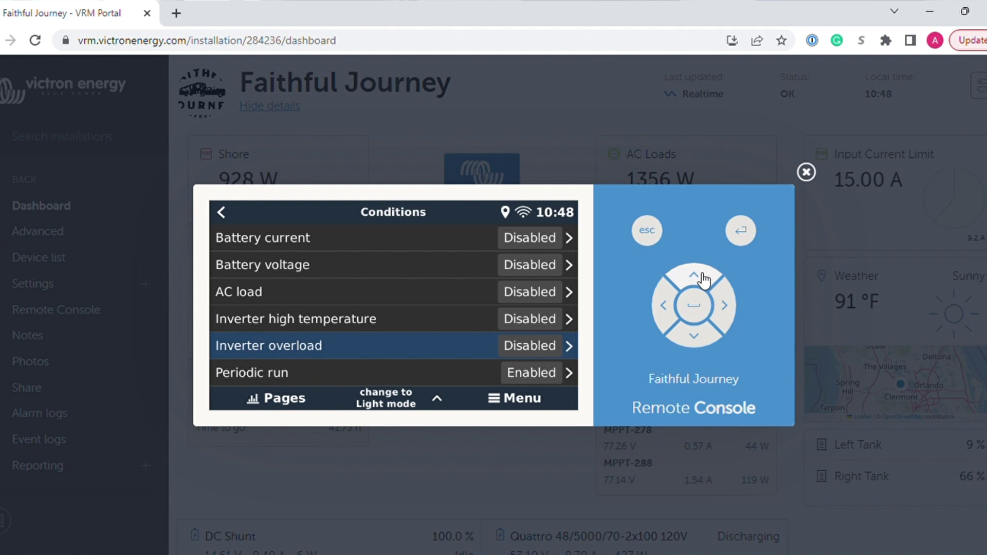
click(702, 277)
click(702, 278)
click(702, 278)
click(702, 277)
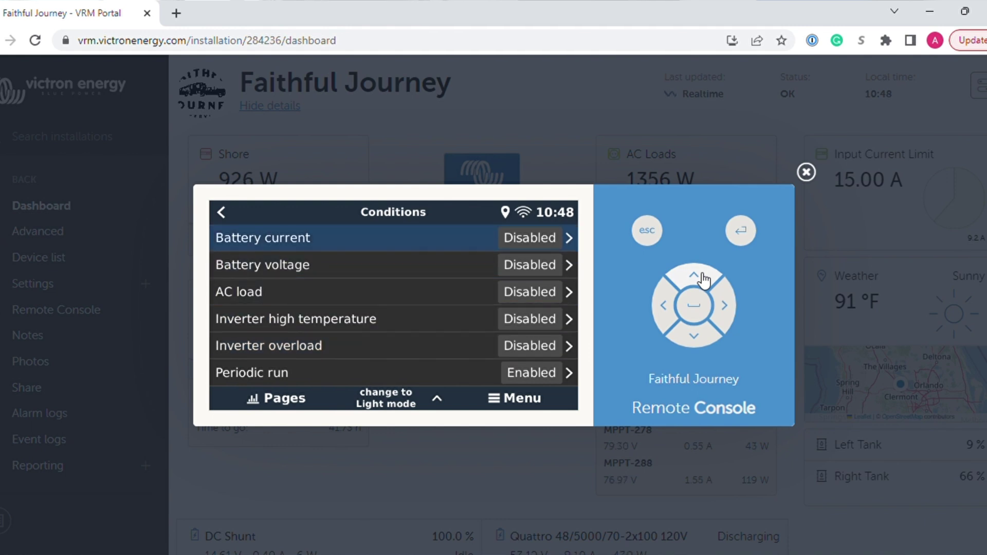
click(702, 278)
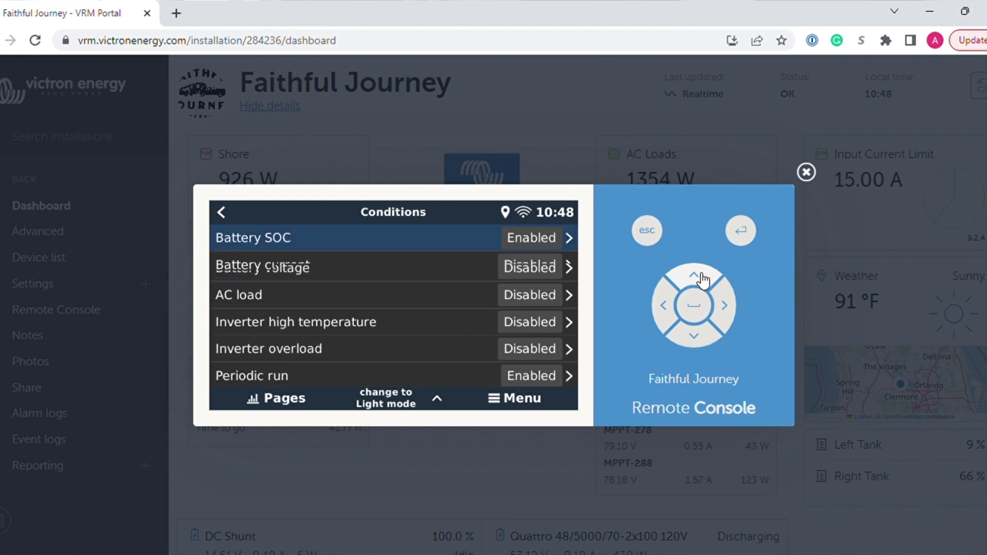
click(702, 278)
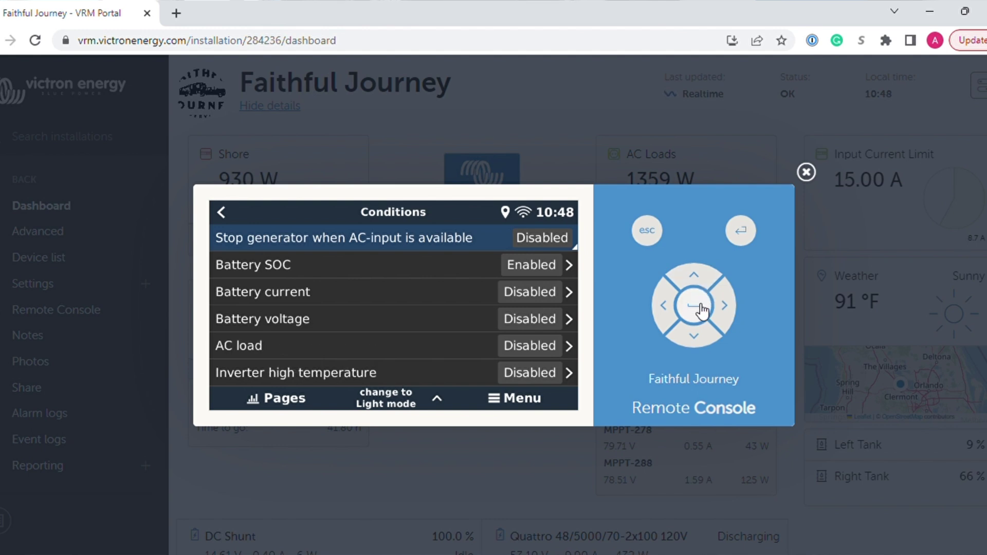
click(698, 341)
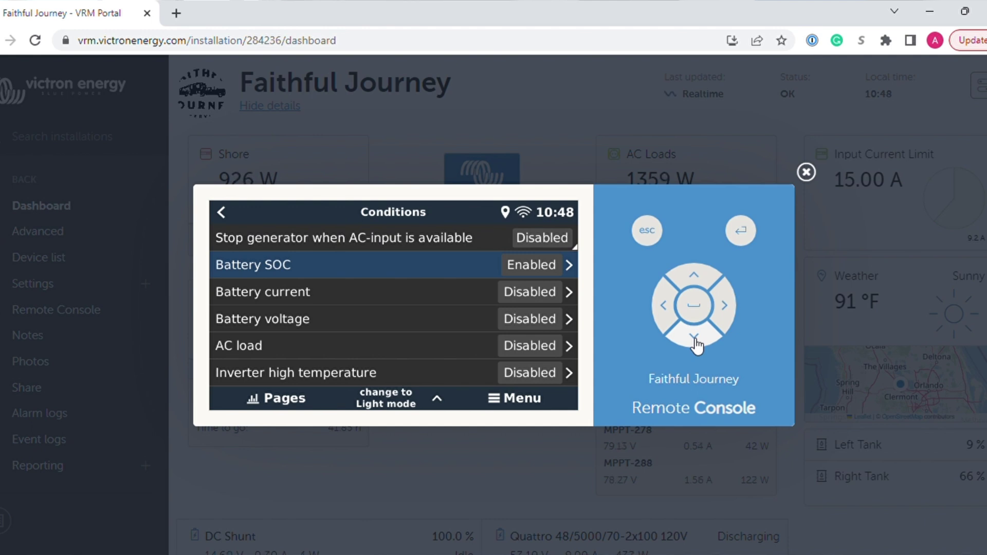
Step: Review Battery SOC: start below 15% (quiet hours 5%), stop above 90% (quiet hours 40%)
click(694, 307)
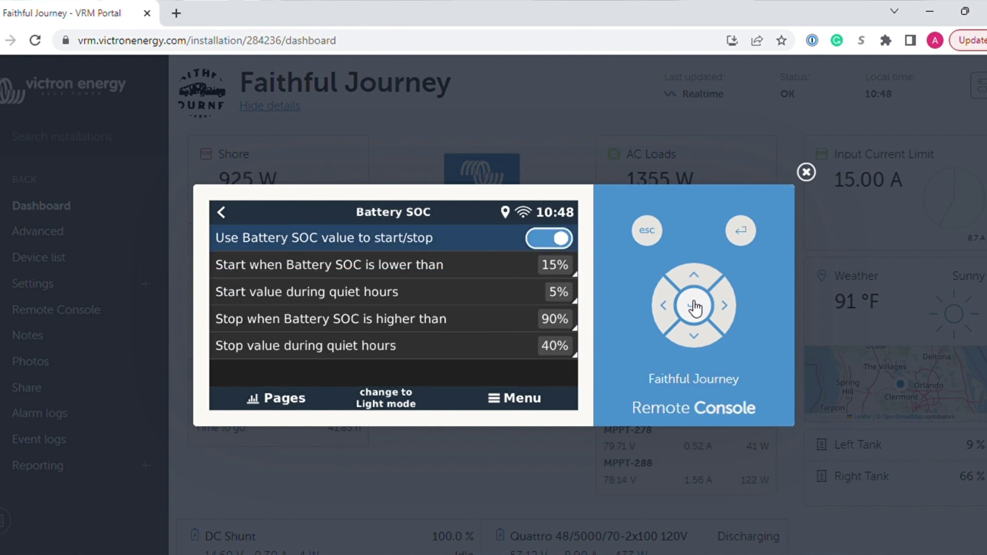
click(700, 338)
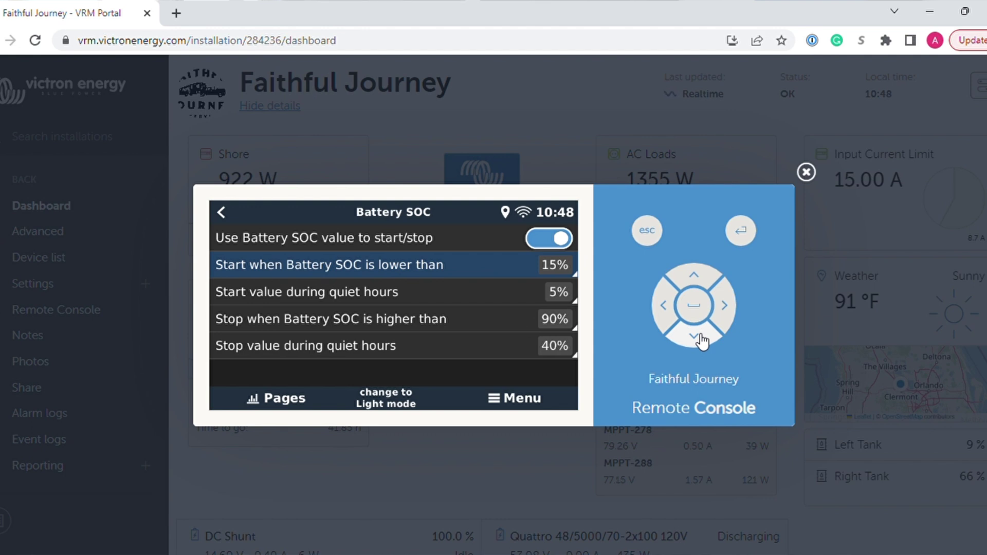
click(699, 339)
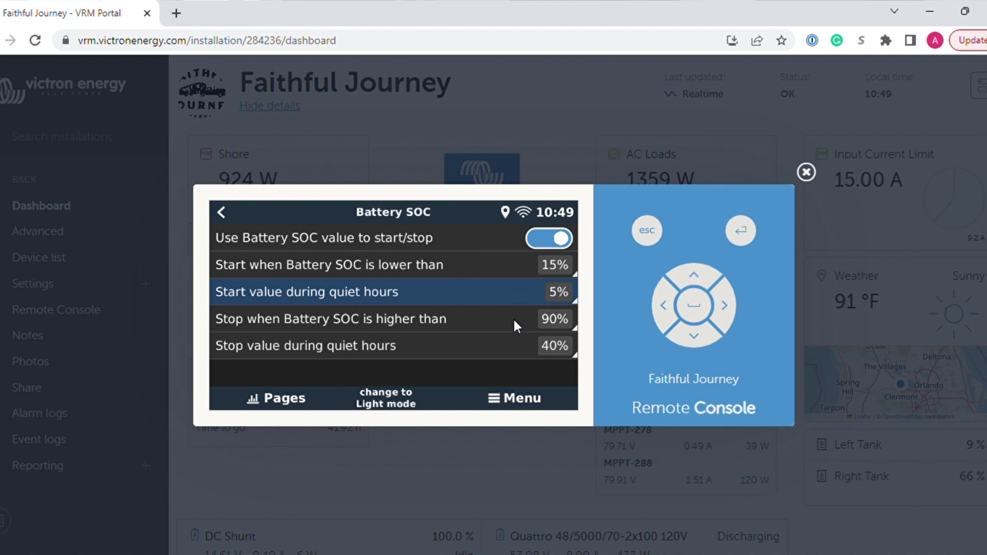
click(694, 335)
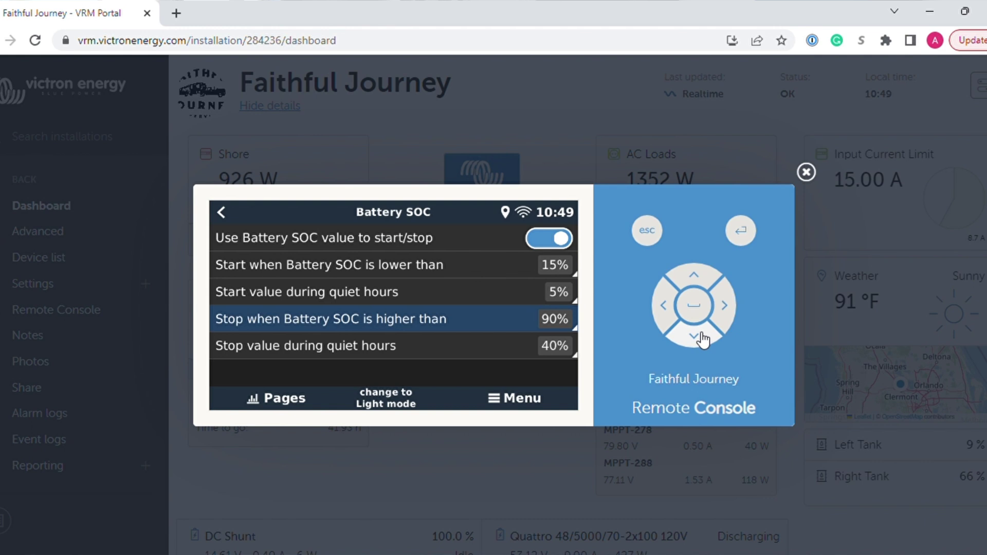
click(702, 339)
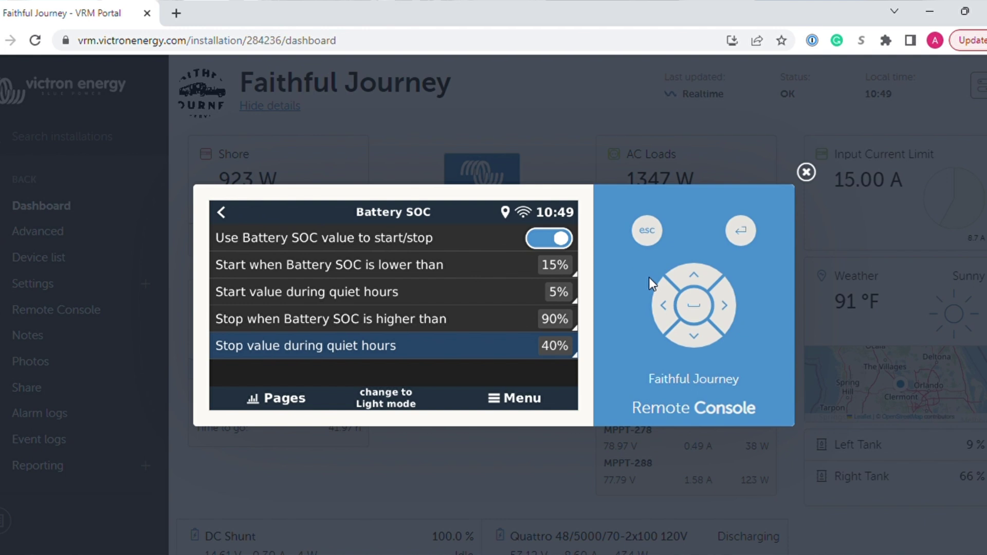
Step: Return to the conditions list and open the Periodic run condition
click(225, 211)
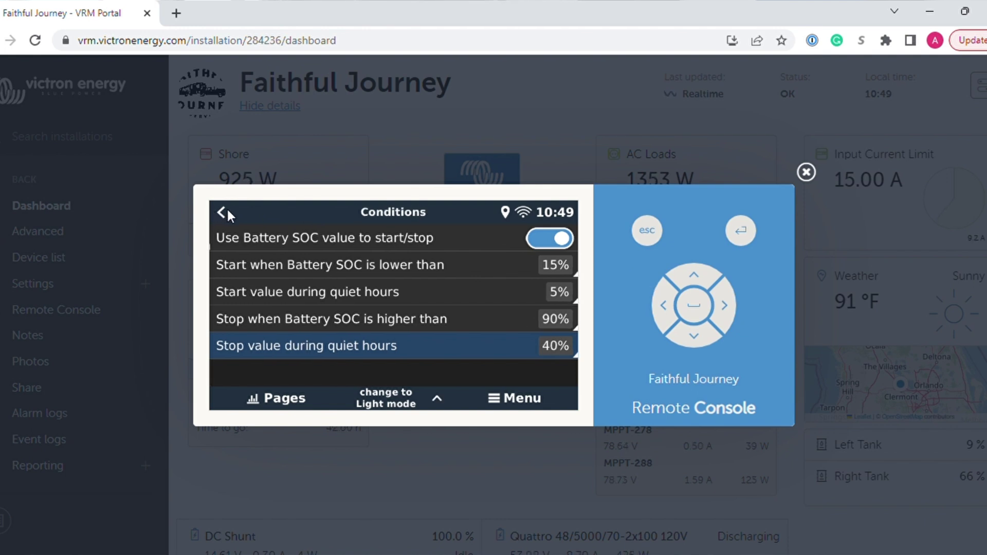
click(695, 337)
click(695, 337)
click(694, 337)
click(695, 336)
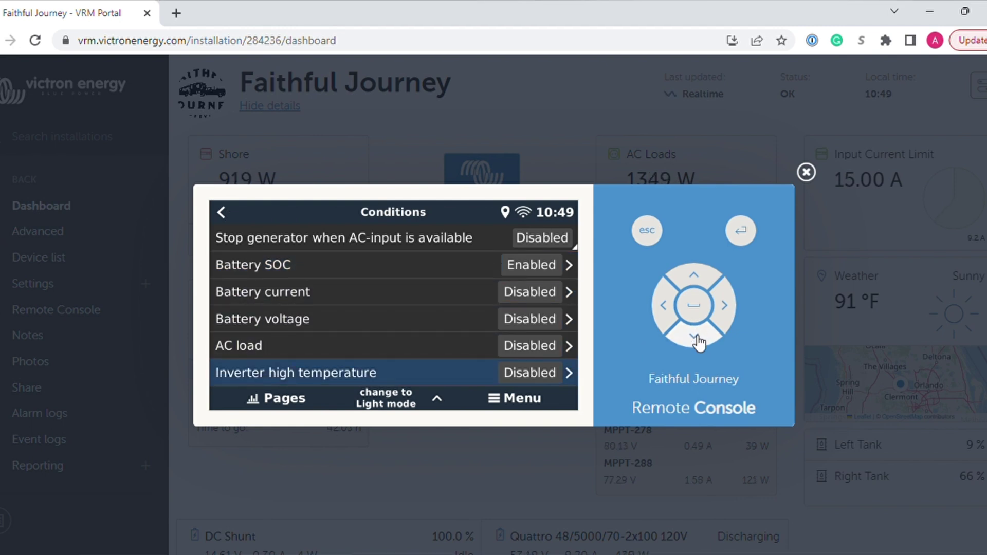
click(695, 337)
click(695, 337)
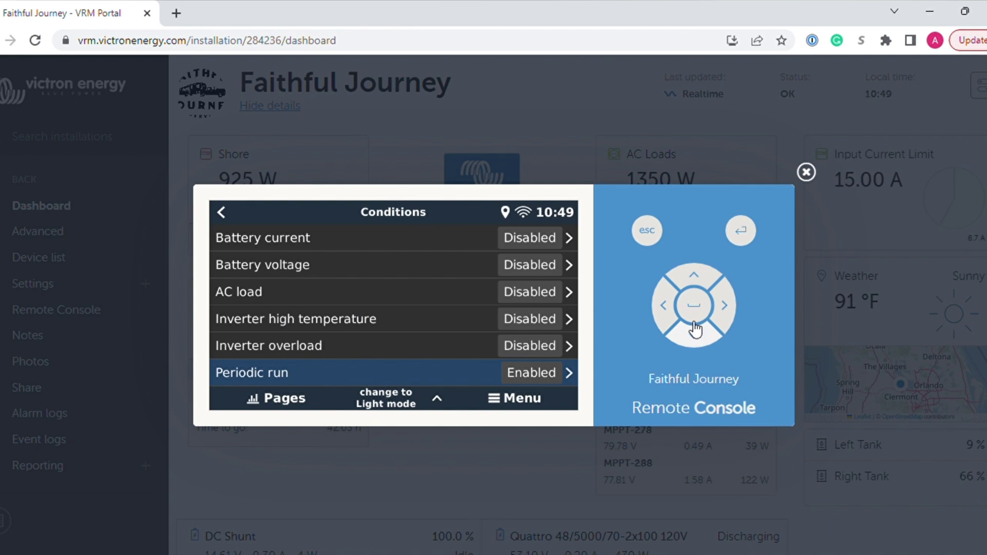
click(693, 311)
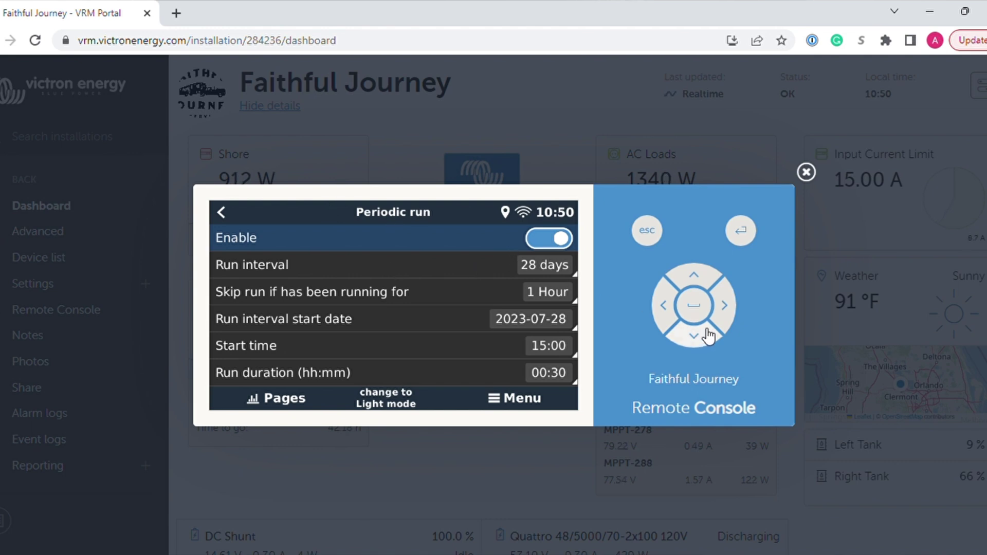
Step: Review Periodic run: every 28 days from 2023-07-28, starting 15:00, lasting 00:30
click(695, 339)
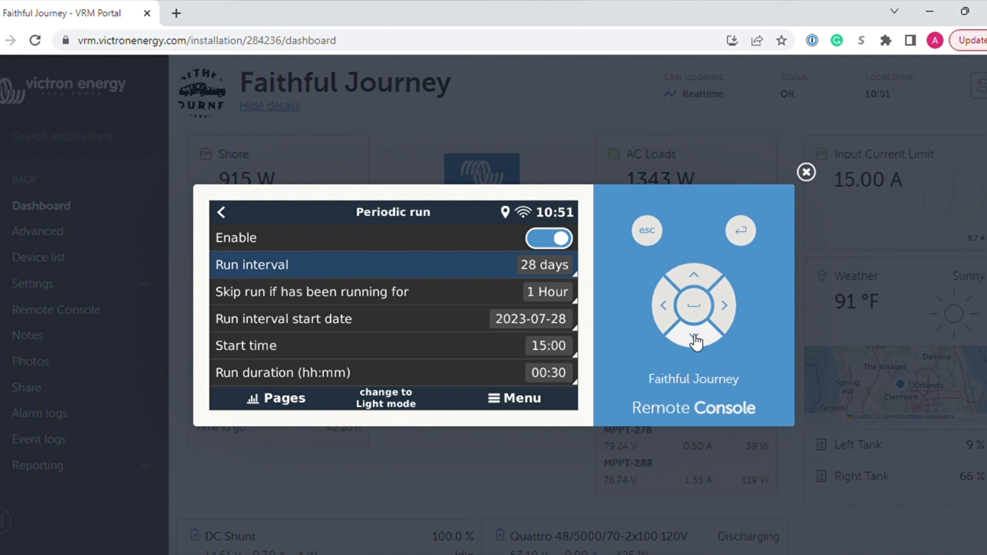
click(695, 340)
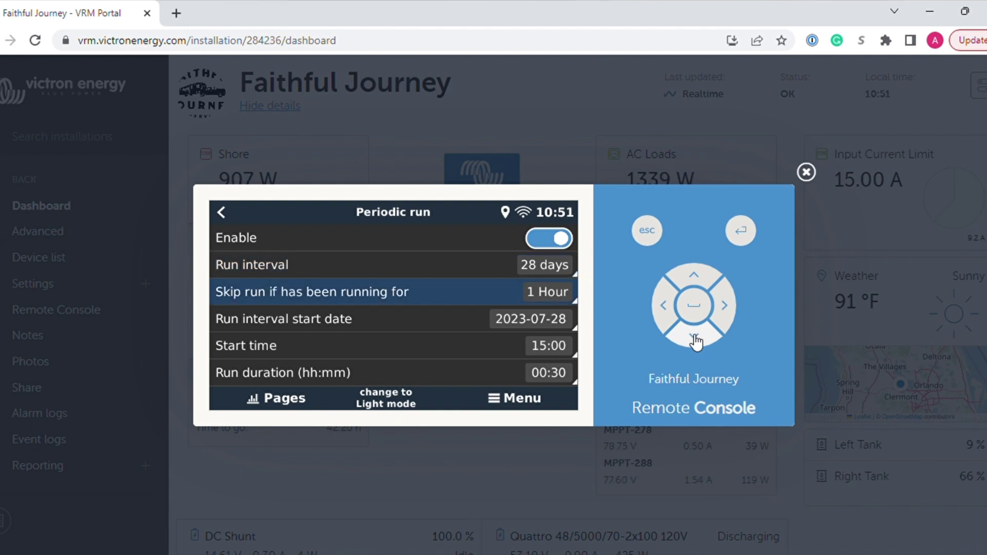
click(695, 339)
click(695, 339)
click(695, 339)
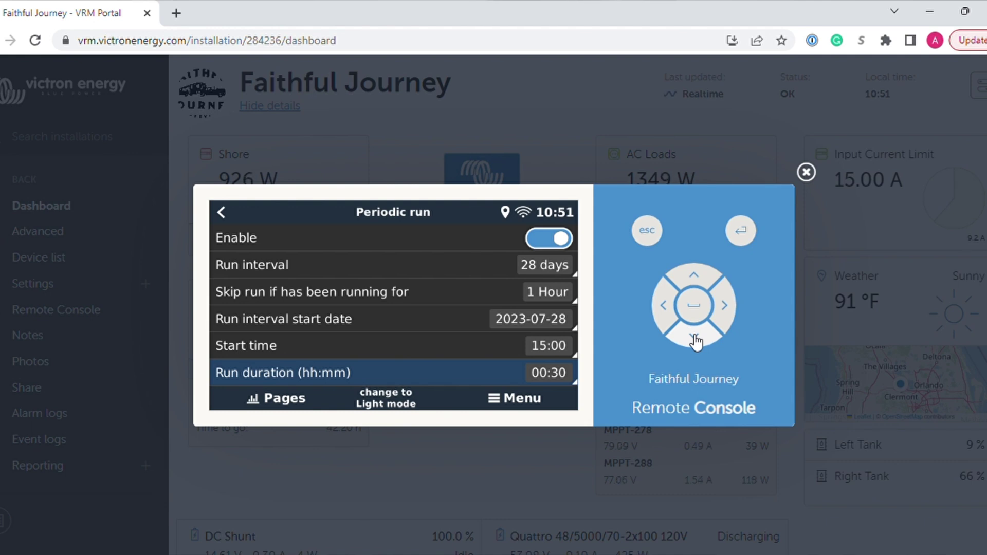
Step: Go back two levels to Generator start/stop settings and check minimum run and warm-up times
click(223, 211)
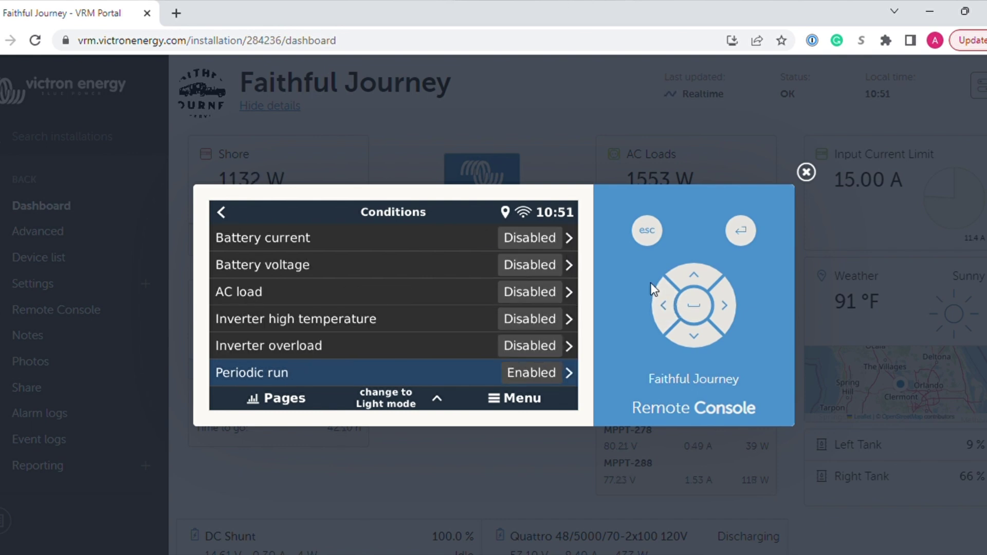
click(221, 212)
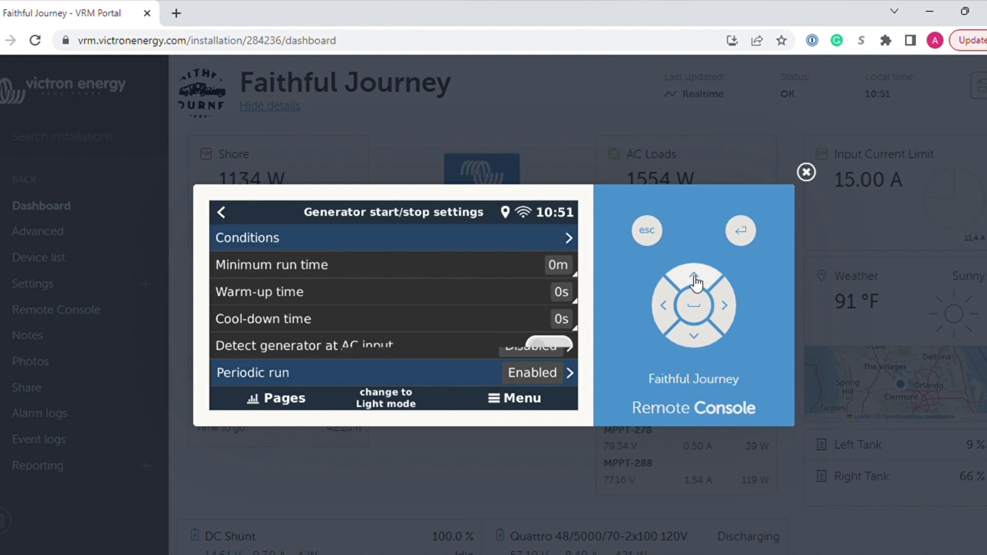
click(702, 342)
click(702, 341)
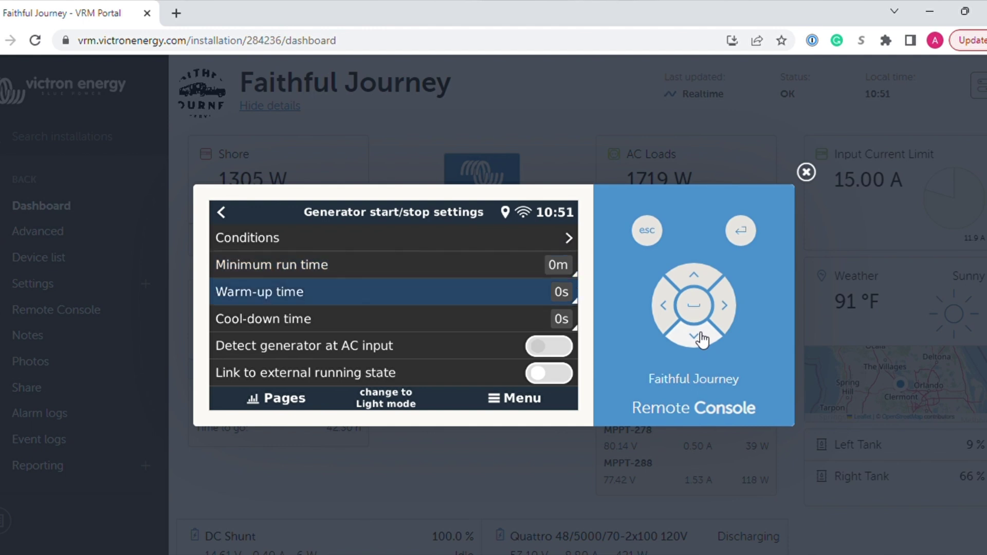